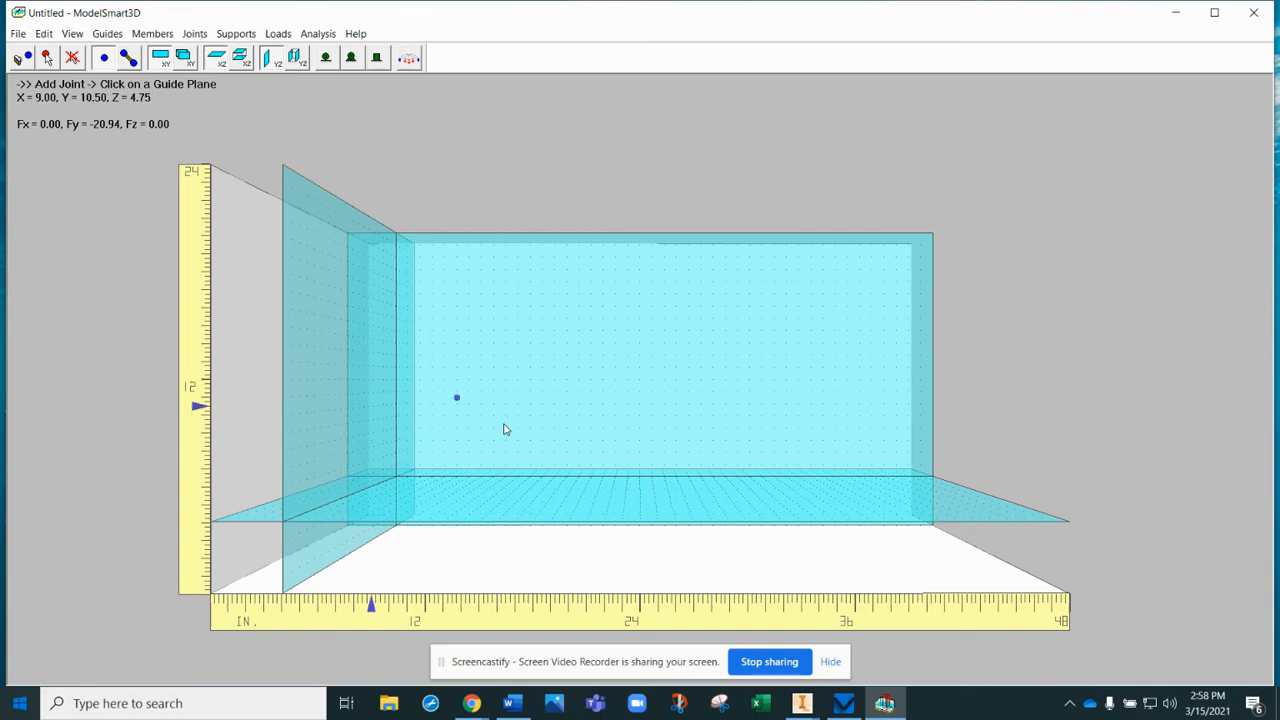
- Place a joint on the back guide plane and set its coordinates to X 10, Y 6, Z 4 in
{"action": "left_click", "coordinate": [461, 446]}
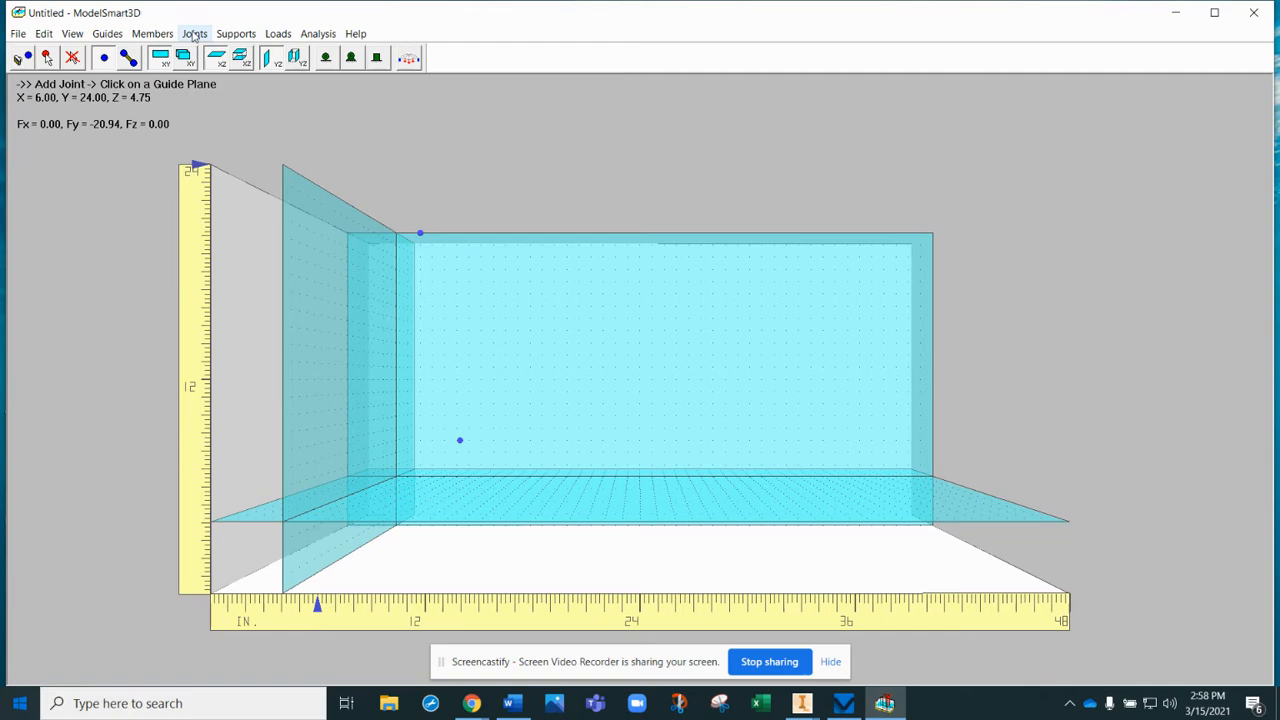
{"action": "left_click", "coordinate": [195, 35]}
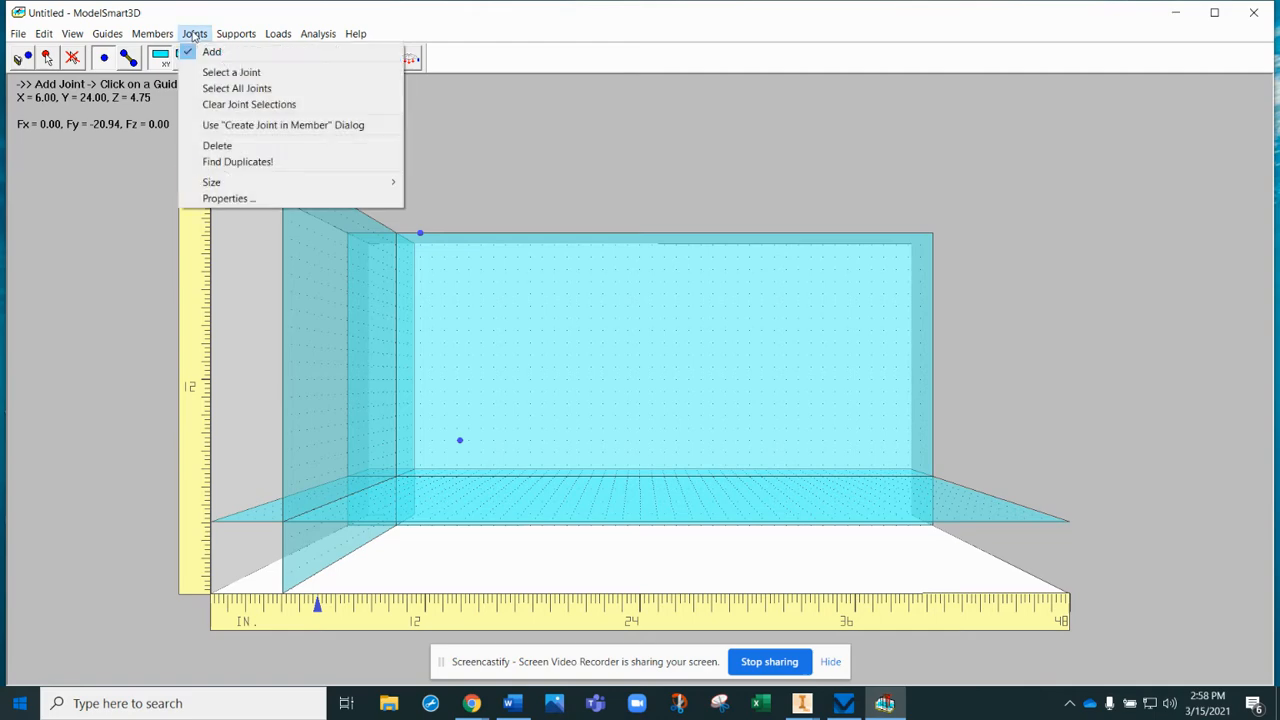
{"action": "left_click", "coordinate": [221, 199]}
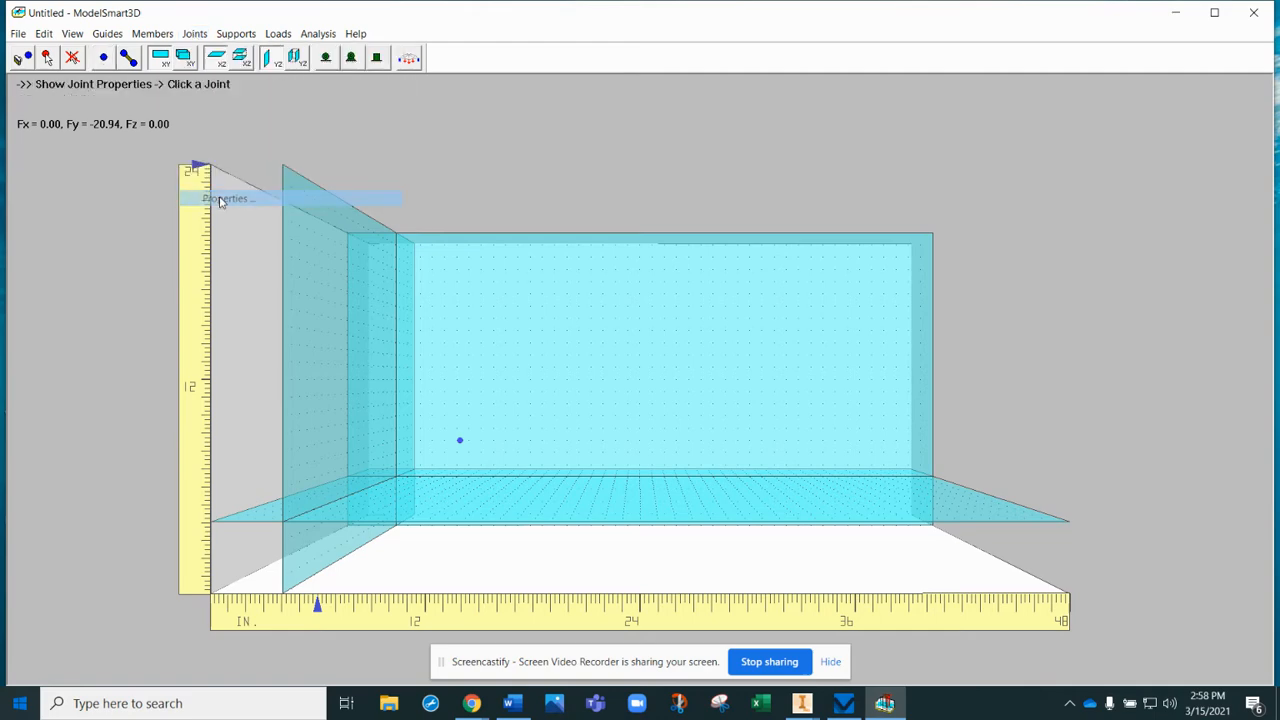
{"action": "left_click", "coordinate": [461, 442]}
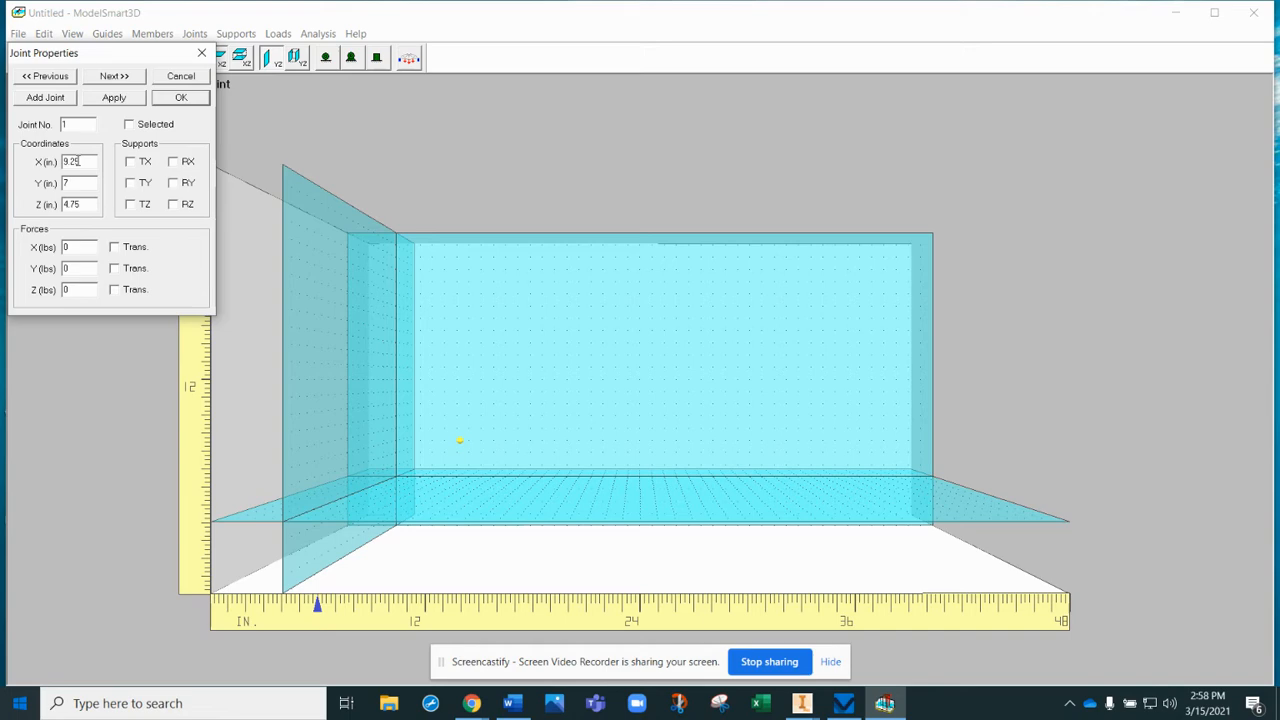
{"action": "double_click", "coordinate": [78, 161]}
{"action": "type", "text": "10"}
{"action": "key", "text": "Tab"}
{"action": "type", "text": "6"}
{"action": "key", "text": "Tab"}
{"action": "type", "text": "4"}
{"action": "left_click", "coordinate": [111, 101]}
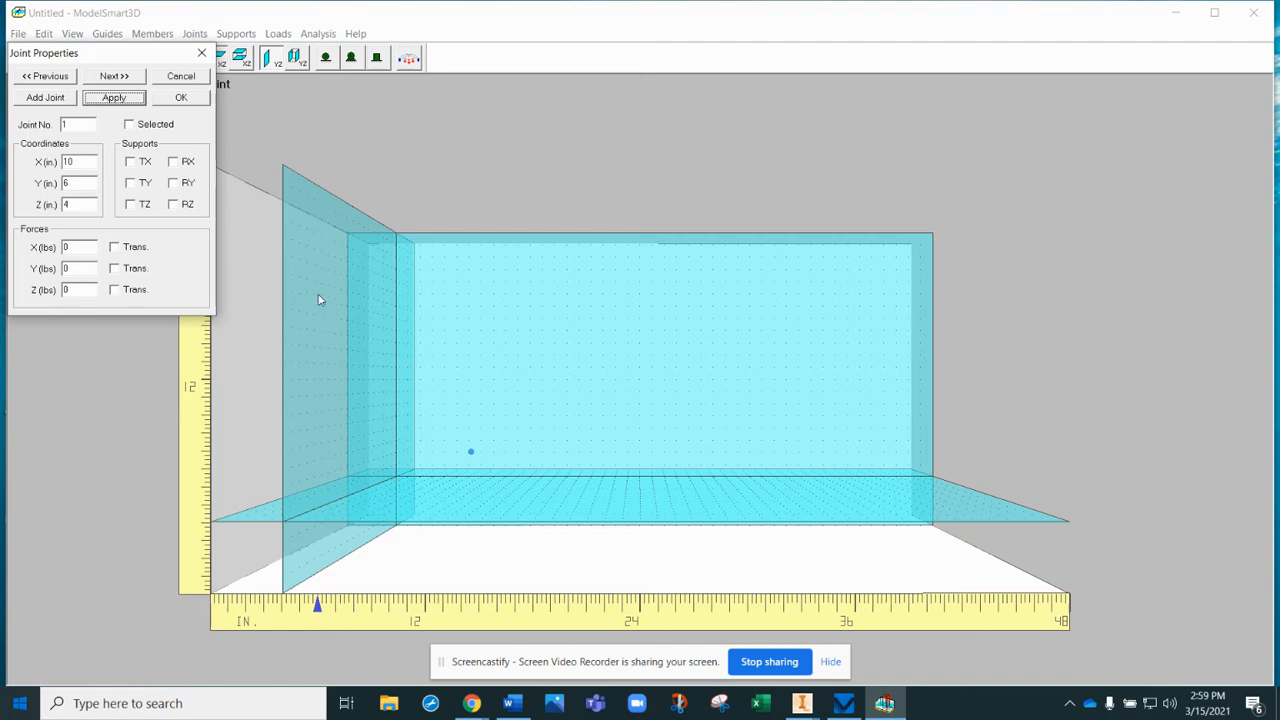
- Add a second joint at X 14, Y 6, Z 4 in
{"action": "left_click", "coordinate": [34, 102]}
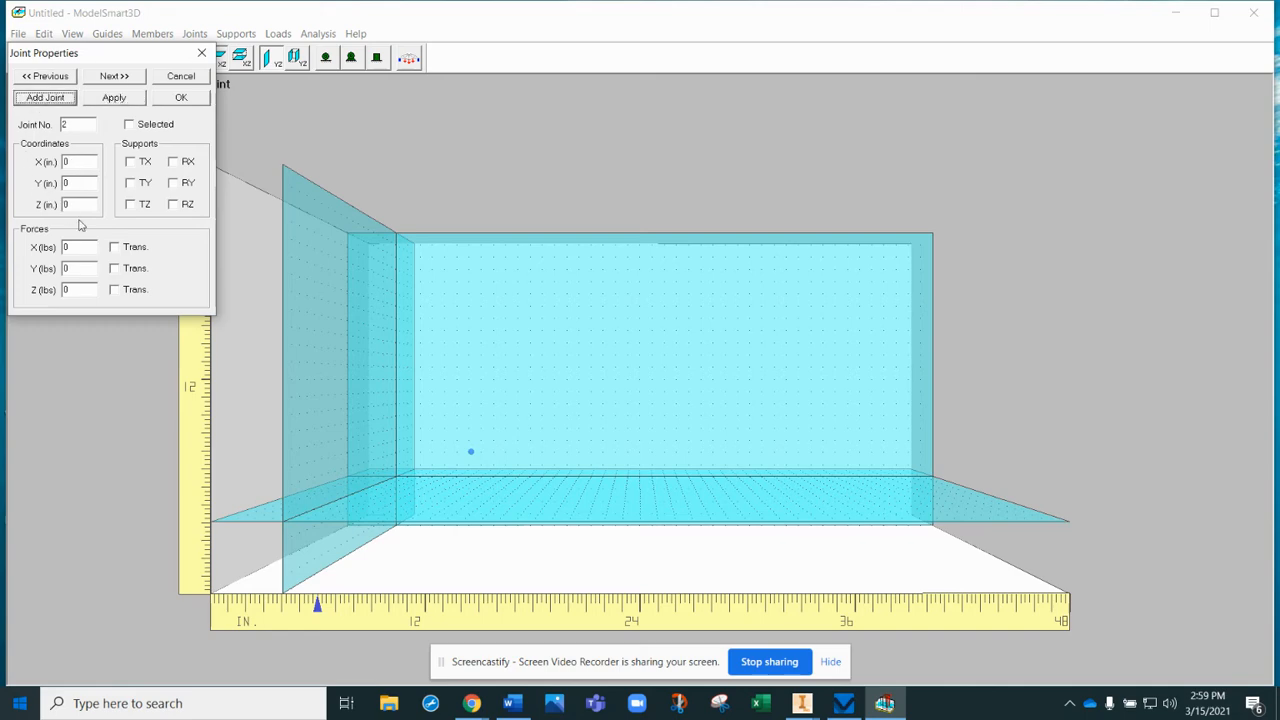
{"action": "left_click", "coordinate": [78, 163]}
{"action": "type", "text": "6"}
{"action": "key", "text": "Tab"}
{"action": "type", "text": "4"}
{"action": "left_click", "coordinate": [102, 102]}
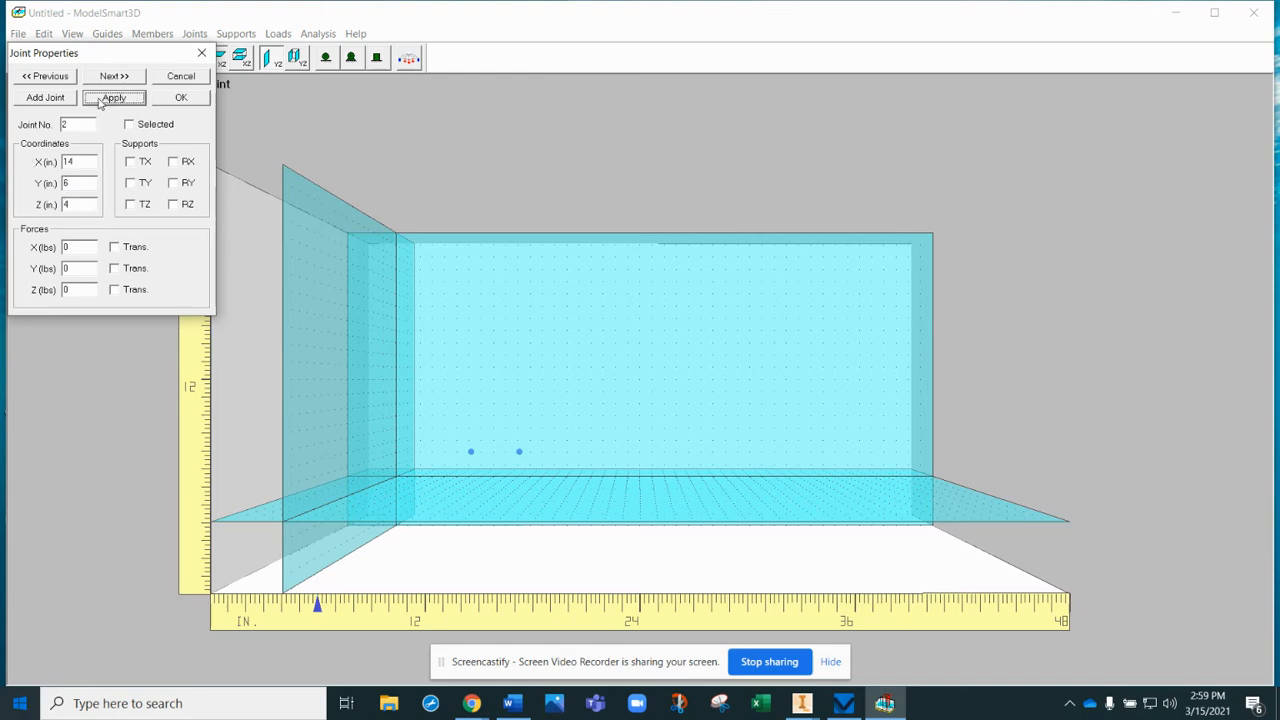
- Add a third joint at X 18, Y 6, Z 4 in
{"action": "left_click", "coordinate": [47, 102]}
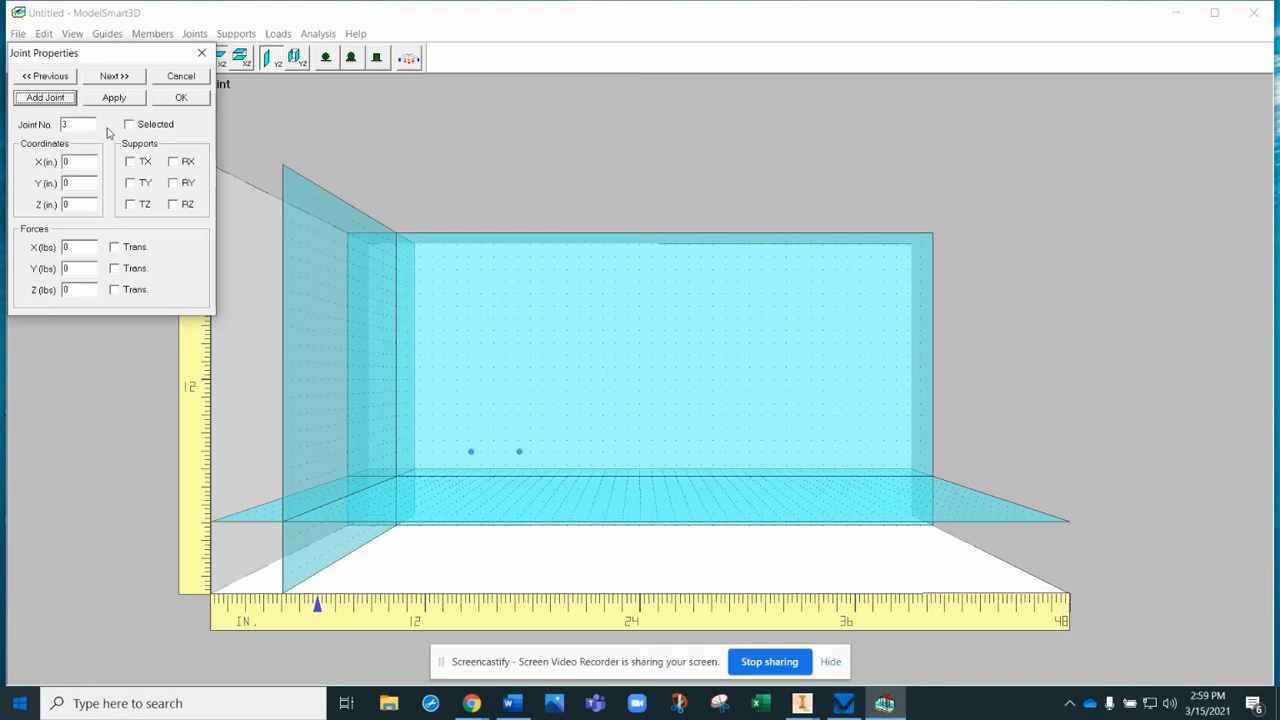
{"action": "left_click", "coordinate": [88, 162]}
{"action": "type", "text": "18"}
{"action": "key", "text": "Tab"}
{"action": "type", "text": "6"}
{"action": "key", "text": "Tab"}
{"action": "type", "text": "4"}
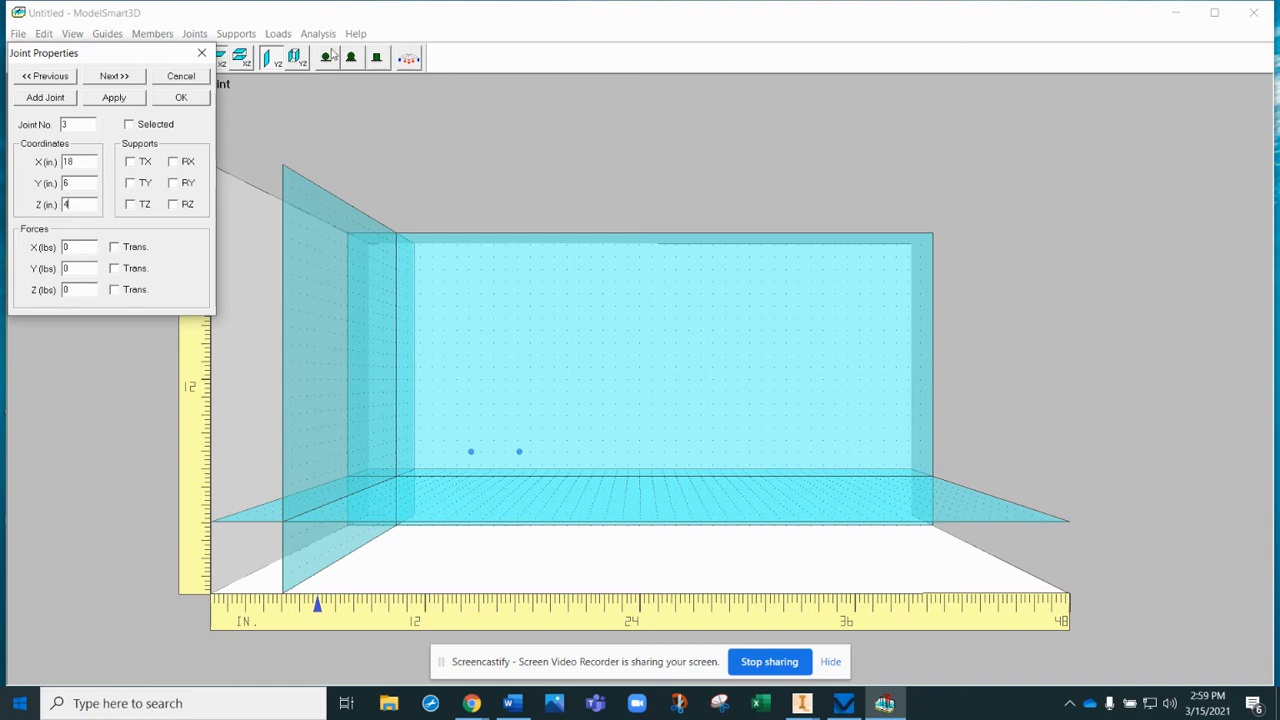
{"action": "left_click", "coordinate": [103, 101]}
- Add a fourth joint at X 22, Y 6, Z 4 in
{"action": "left_click", "coordinate": [67, 100]}
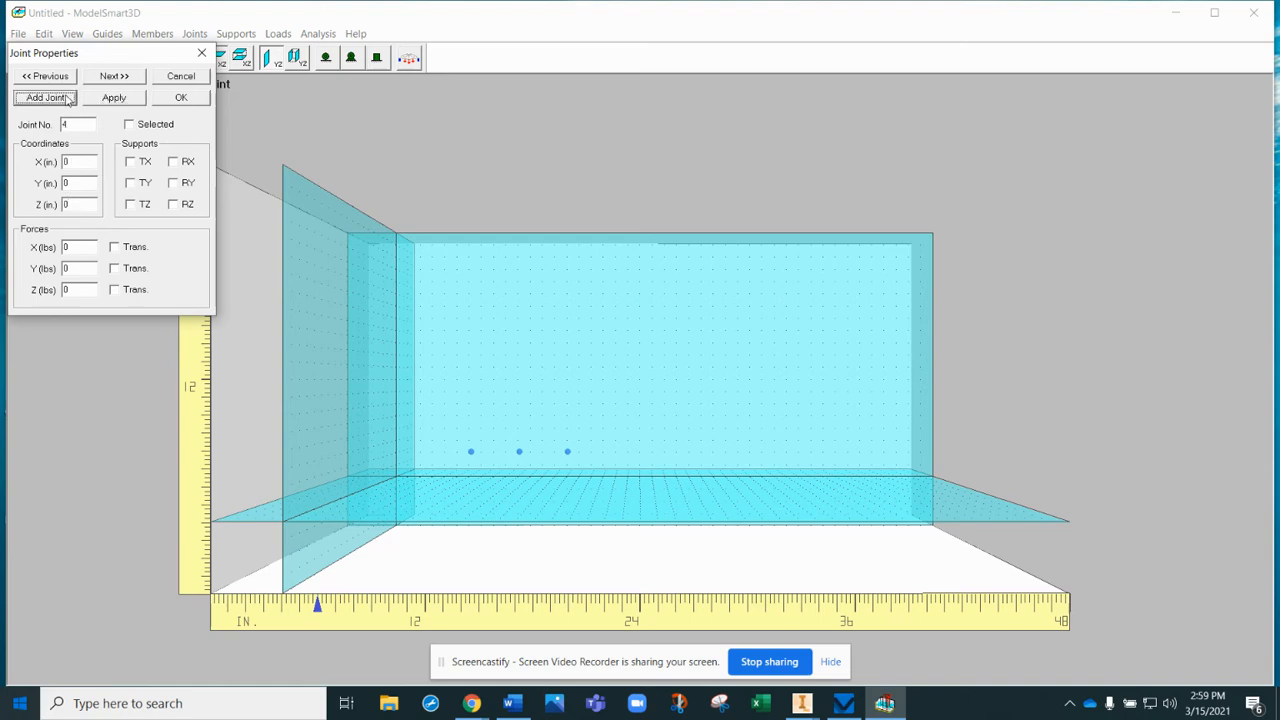
{"action": "double_click", "coordinate": [89, 164]}
{"action": "type", "text": "22"}
{"action": "key", "text": "Tab"}
{"action": "type", "text": "6"}
{"action": "key", "text": "Tab"}
{"action": "type", "text": "4"}
{"action": "left_click", "coordinate": [114, 98]}
- Add a fifth joint at X 26, Y 6, Z 4 in to complete the lower row
{"action": "left_click", "coordinate": [40, 100]}
{"action": "double_click", "coordinate": [65, 162]}
{"action": "key", "text": "Tab"}
- Start the upper row with a sixth joint at X 12, Y 10, Z 4 in
{"action": "key", "text": "Tab"}
{"action": "type", "text": "4"}
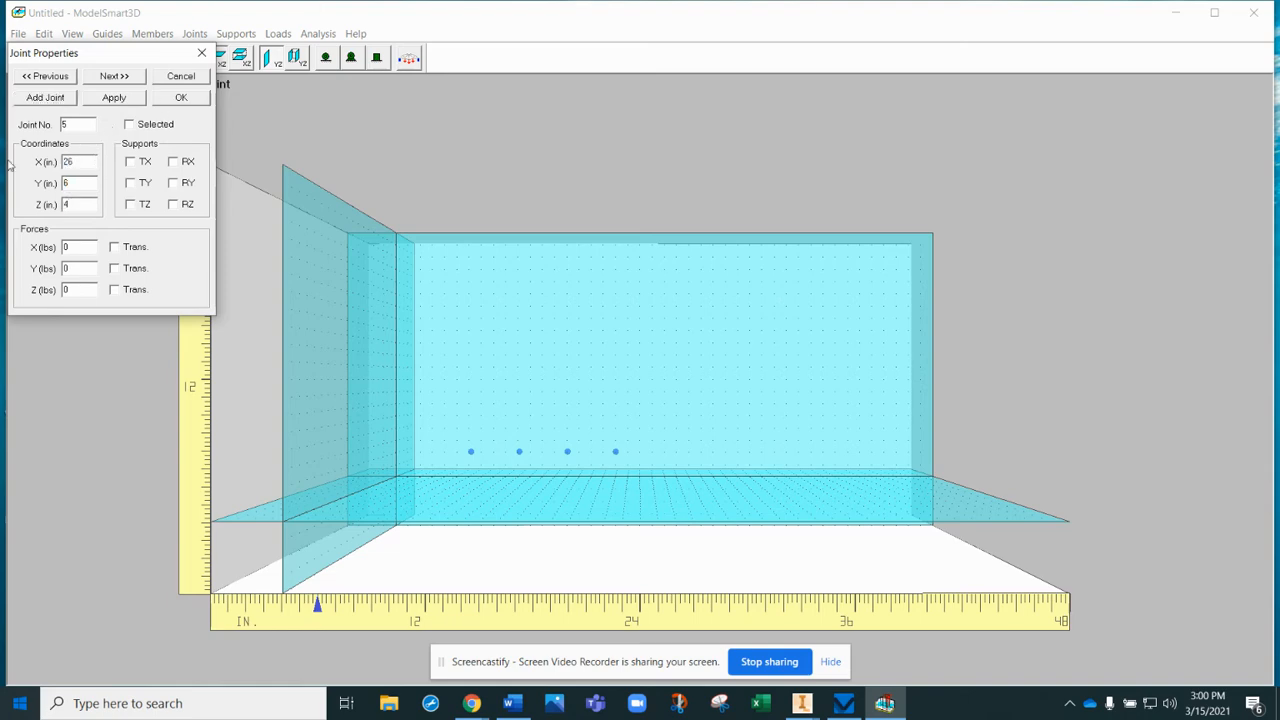
{"action": "left_click", "coordinate": [132, 102]}
{"action": "left_click", "coordinate": [69, 184]}
{"action": "left_click", "coordinate": [50, 100]}
{"action": "left_click", "coordinate": [80, 161]}
{"action": "type", "text": "12"}
{"action": "key", "text": "Tab"}
{"action": "type", "text": "10"}
{"action": "key", "text": "Tab"}
{"action": "type", "text": "4"}
{"action": "left_click", "coordinate": [124, 100]}
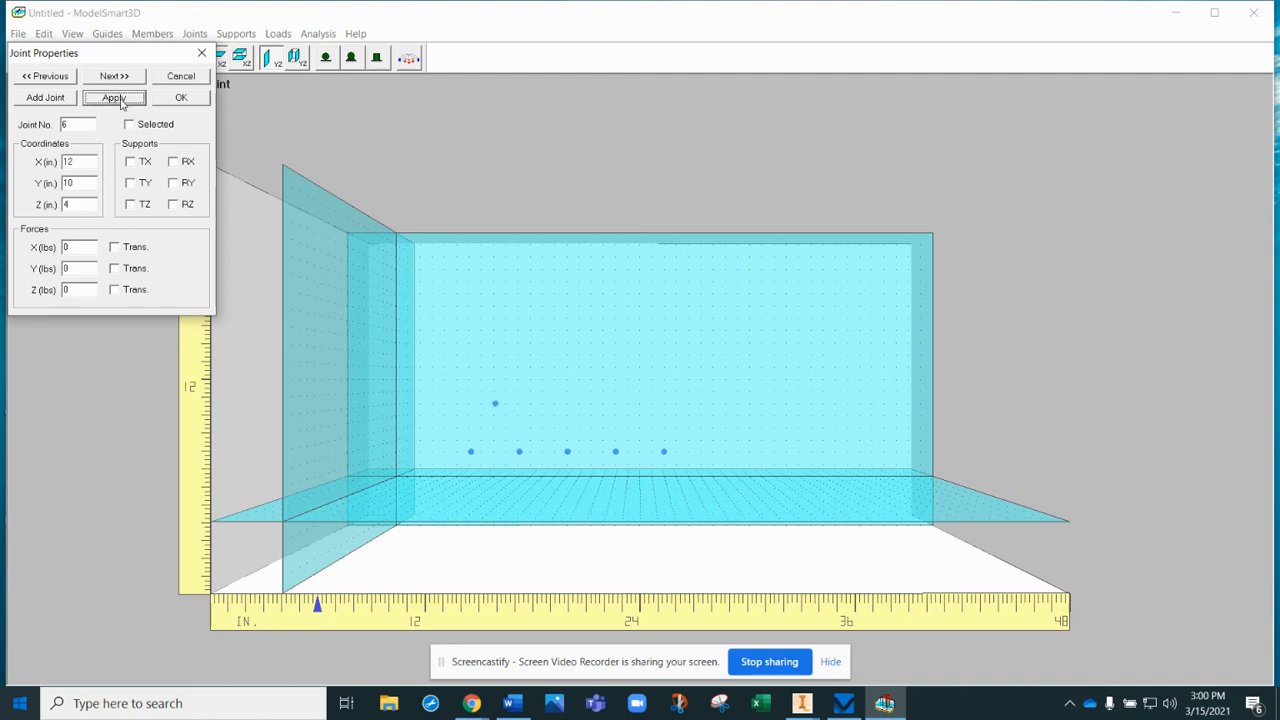
- Add a seventh joint at X 16, Y 10, Z 4 in
{"action": "left_click", "coordinate": [48, 99]}
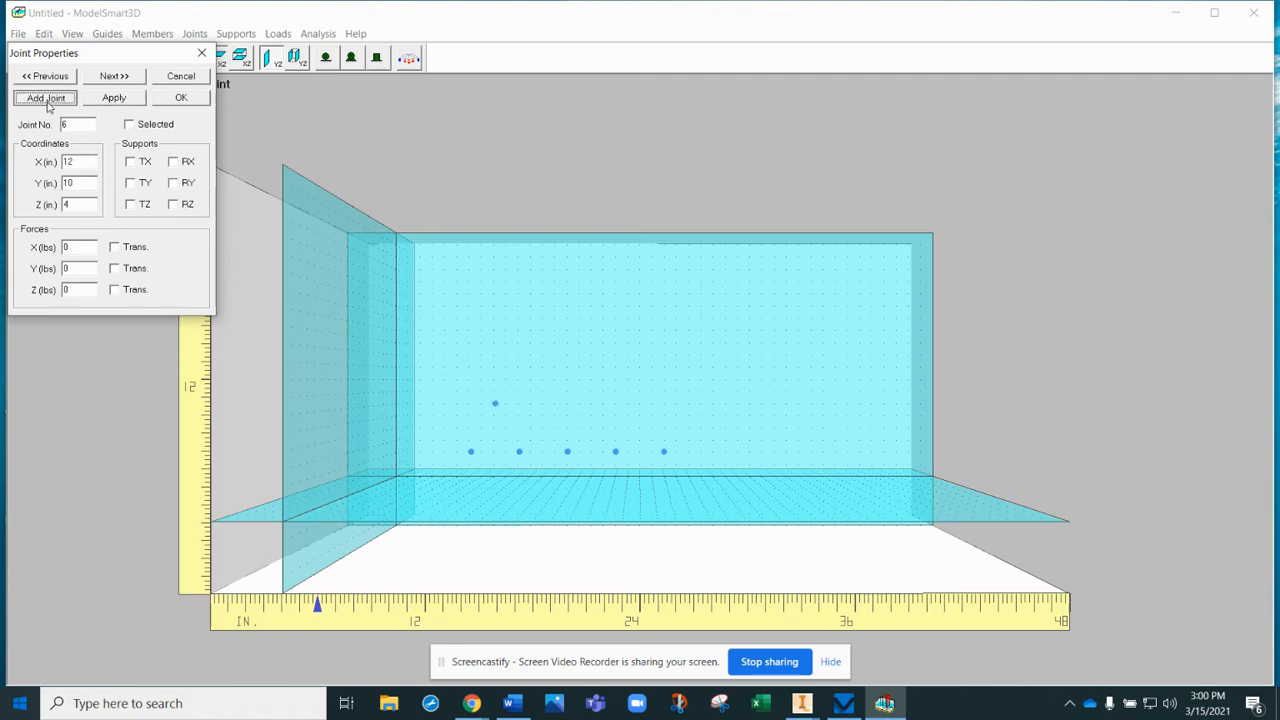
{"action": "left_click", "coordinate": [91, 162]}
{"action": "key", "text": "Tab"}
{"action": "type", "text": "1"}
{"action": "left_click", "coordinate": [107, 100]}
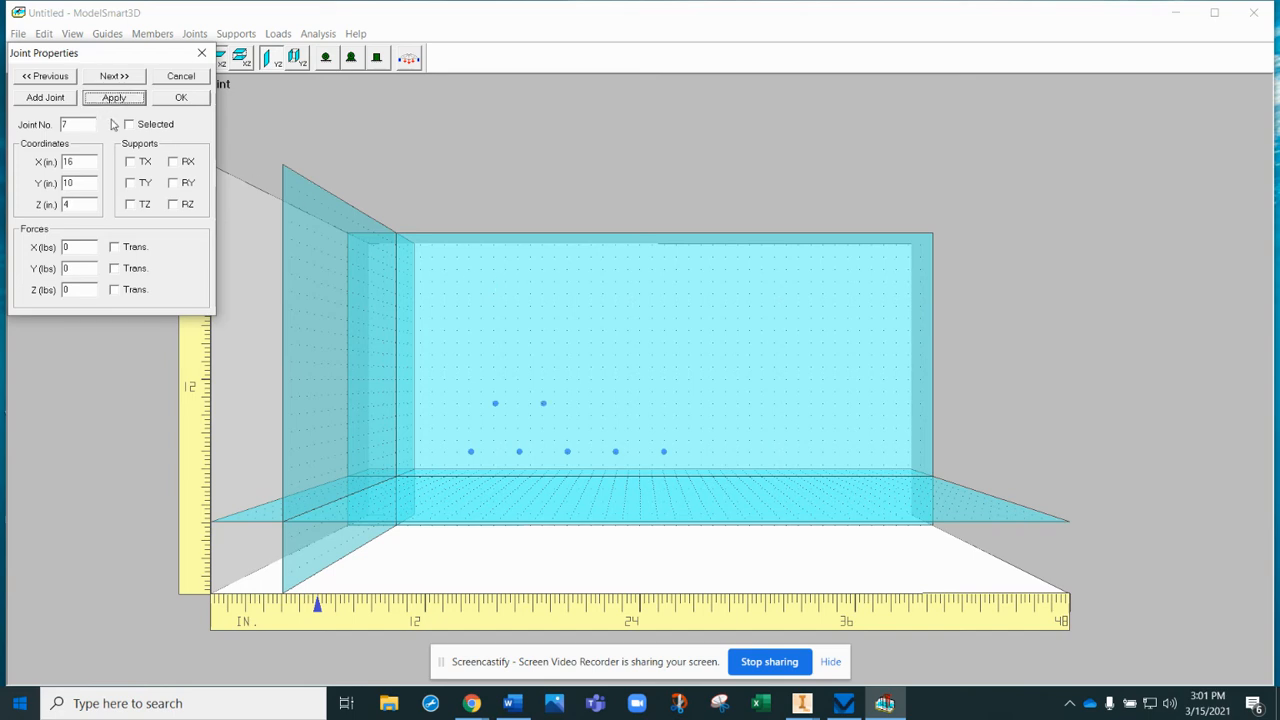
- Add an eighth joint at X 20, Y 10, Z 4 in
{"action": "left_click", "coordinate": [46, 97]}
{"action": "left_click", "coordinate": [66, 161]}
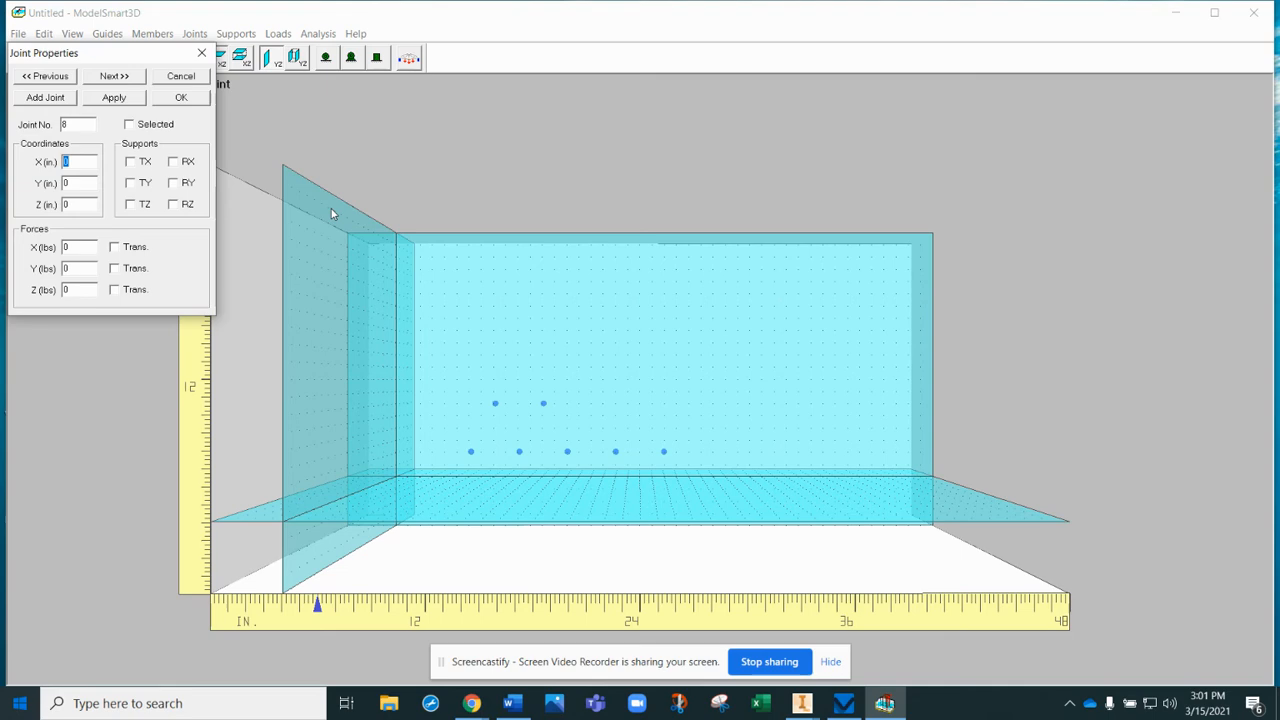
{"action": "type", "text": "20"}
{"action": "key", "text": "Tab"}
{"action": "type", "text": "10"}
{"action": "key", "text": "Tab"}
{"action": "type", "text": "4"}
{"action": "left_click", "coordinate": [114, 98]}
- Add a ninth joint at X 24, Y 10, Z 4 in and close the joint properties
{"action": "left_click", "coordinate": [30, 104]}
{"action": "left_click_drag", "start_coordinate": [75, 161], "coordinate": [38, 164]}
{"action": "key", "text": "Tab"}
{"action": "type", "text": "10"}
{"action": "key", "text": "Tab"}
{"action": "type", "text": "4"}
{"action": "left_click", "coordinate": [113, 97]}
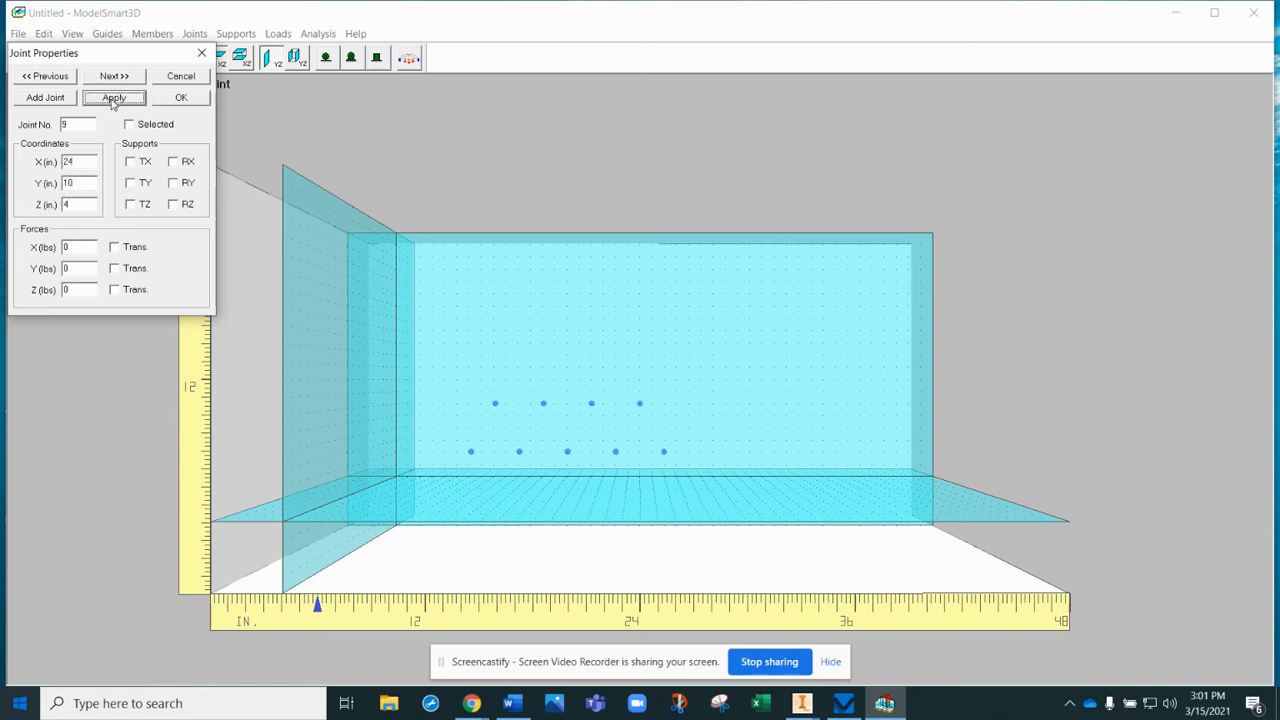
{"action": "left_click", "coordinate": [171, 100]}
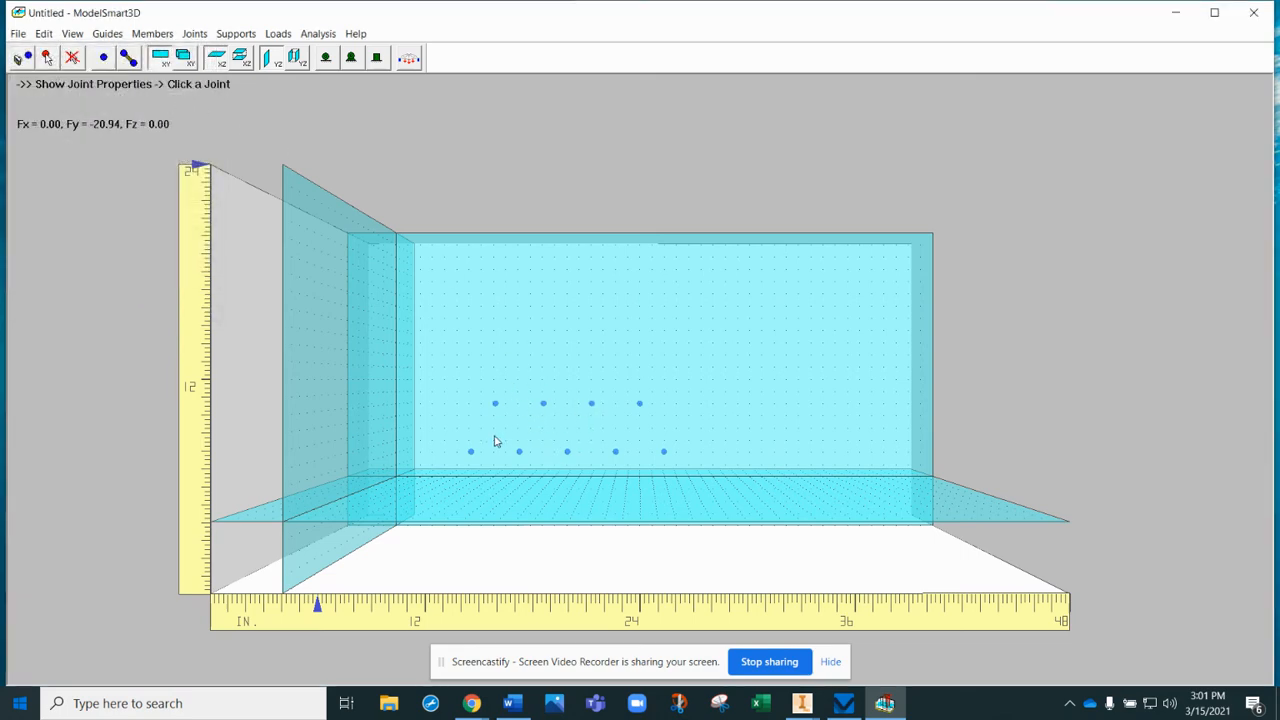
- Connect the outer joints with members forming the truss's bottom chord, top chord and two sloped end members
{"action": "left_click", "coordinate": [128, 59]}
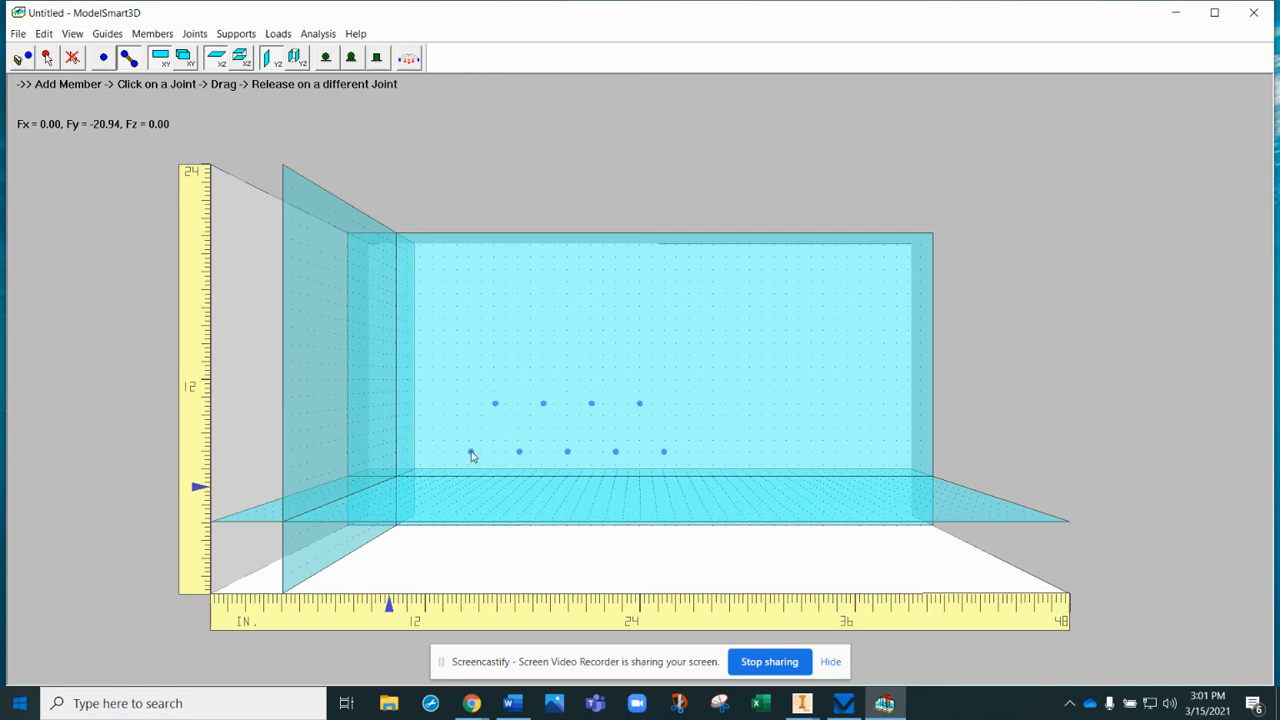
{"action": "left_click_drag", "start_coordinate": [472, 455], "coordinate": [495, 405]}
{"action": "left_click_drag", "start_coordinate": [473, 454], "coordinate": [519, 451]}
{"action": "mouse_move", "coordinate": [566, 454]}
{"action": "left_mouse_down"}
{"action": "mouse_move", "coordinate": [665, 452]}
{"action": "mouse_move", "coordinate": [640, 404]}
{"action": "left_mouse_up"}
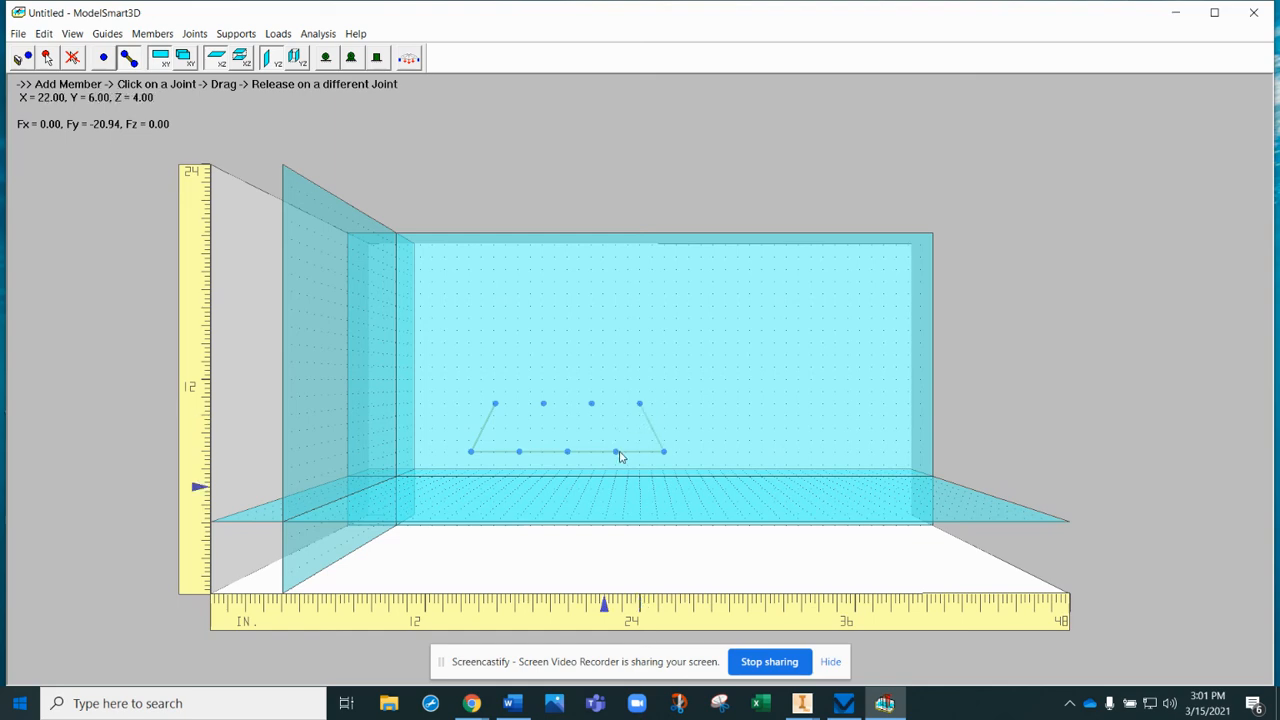
{"action": "left_click_drag", "start_coordinate": [497, 404], "coordinate": [641, 406]}
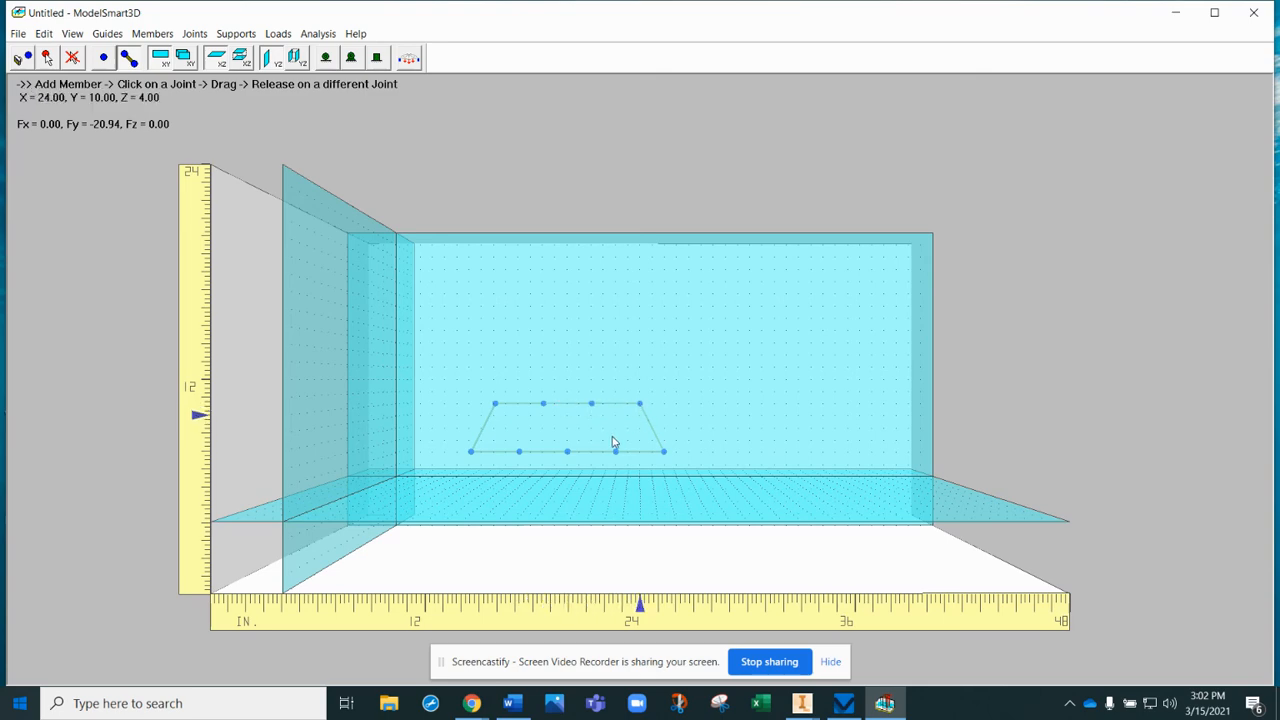
- Add the zigzag diagonal members between the lower and upper joints inside the truss outline
{"action": "left_click_drag", "start_coordinate": [614, 449], "coordinate": [566, 451]}
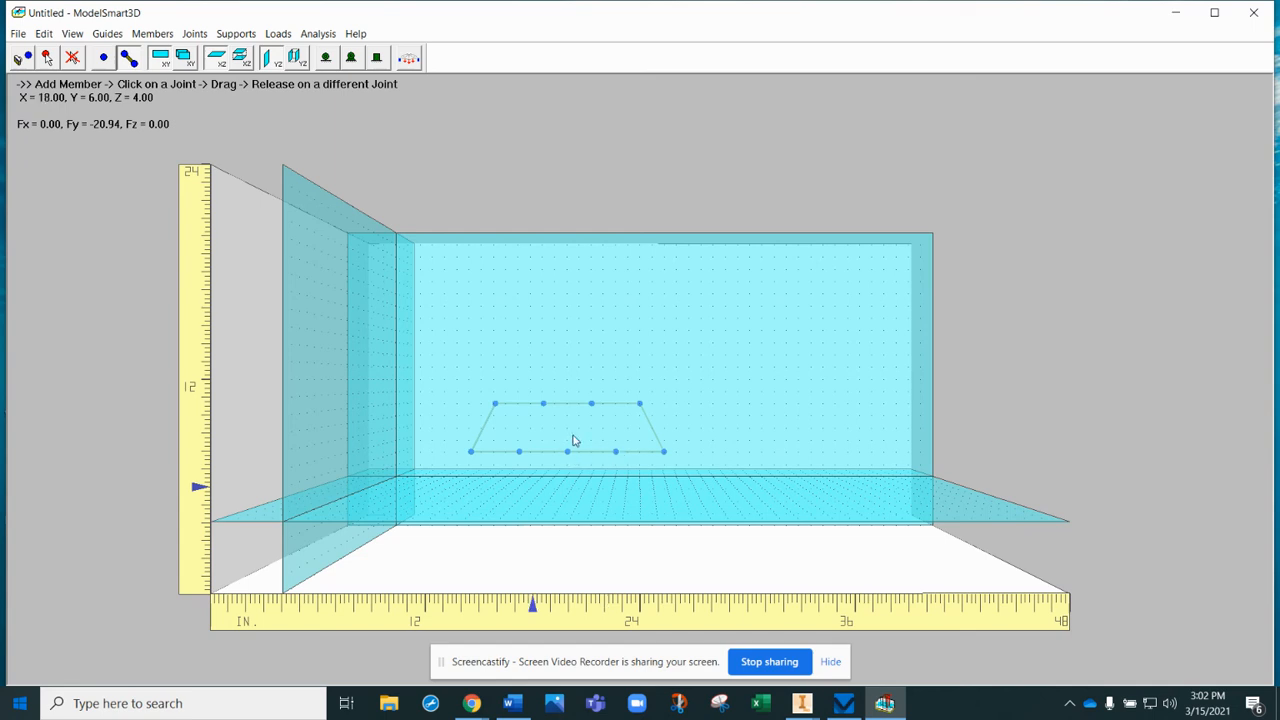
{"action": "left_click_drag", "start_coordinate": [591, 404], "coordinate": [567, 450]}
{"action": "mouse_move", "coordinate": [544, 404]}
{"action": "left_mouse_down"}
{"action": "mouse_move", "coordinate": [520, 453]}
{"action": "mouse_move", "coordinate": [543, 405]}
{"action": "left_mouse_up"}
{"action": "left_click_drag", "start_coordinate": [568, 450], "coordinate": [543, 404]}
{"action": "left_click_drag", "start_coordinate": [520, 451], "coordinate": [495, 404]}
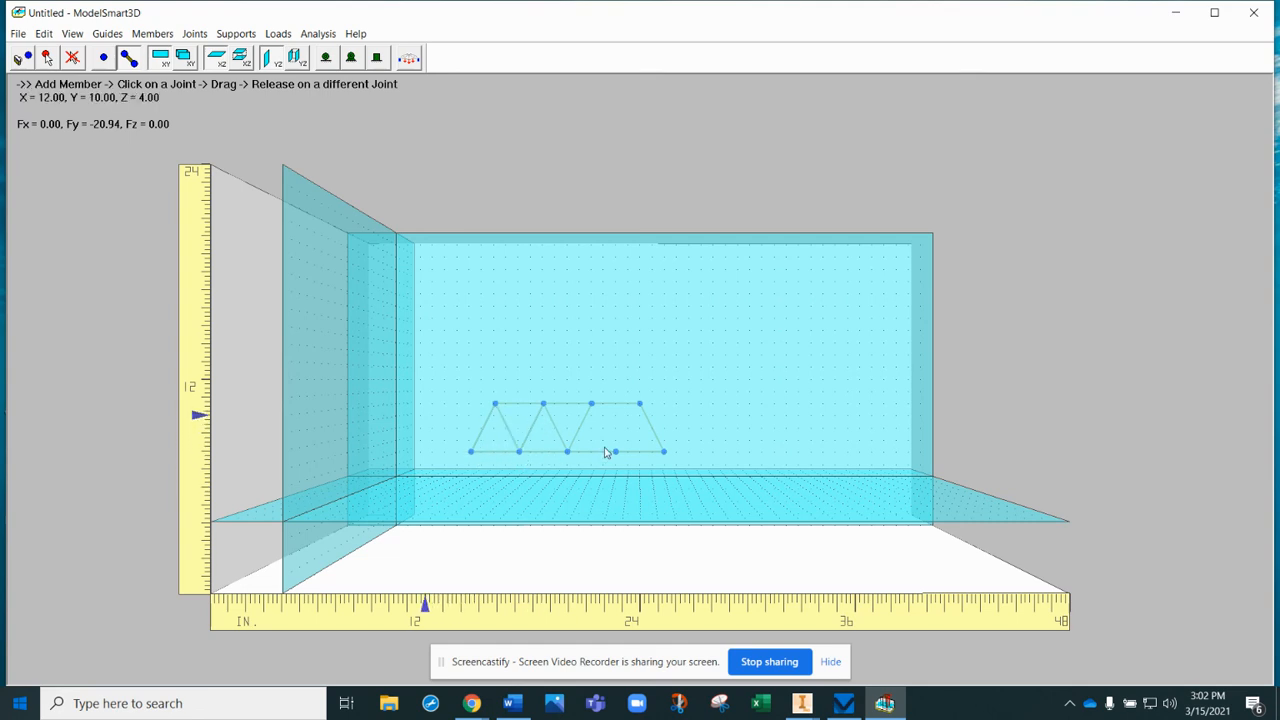
{"action": "mouse_move", "coordinate": [614, 451]}
{"action": "left_mouse_down"}
{"action": "mouse_move", "coordinate": [591, 404]}
{"action": "mouse_move", "coordinate": [617, 459]}
{"action": "mouse_move", "coordinate": [640, 404]}
{"action": "left_mouse_up"}
- Rotate the view around the truss to examine it from all sides, ending at the front view
{"action": "key", "text": "Left"}
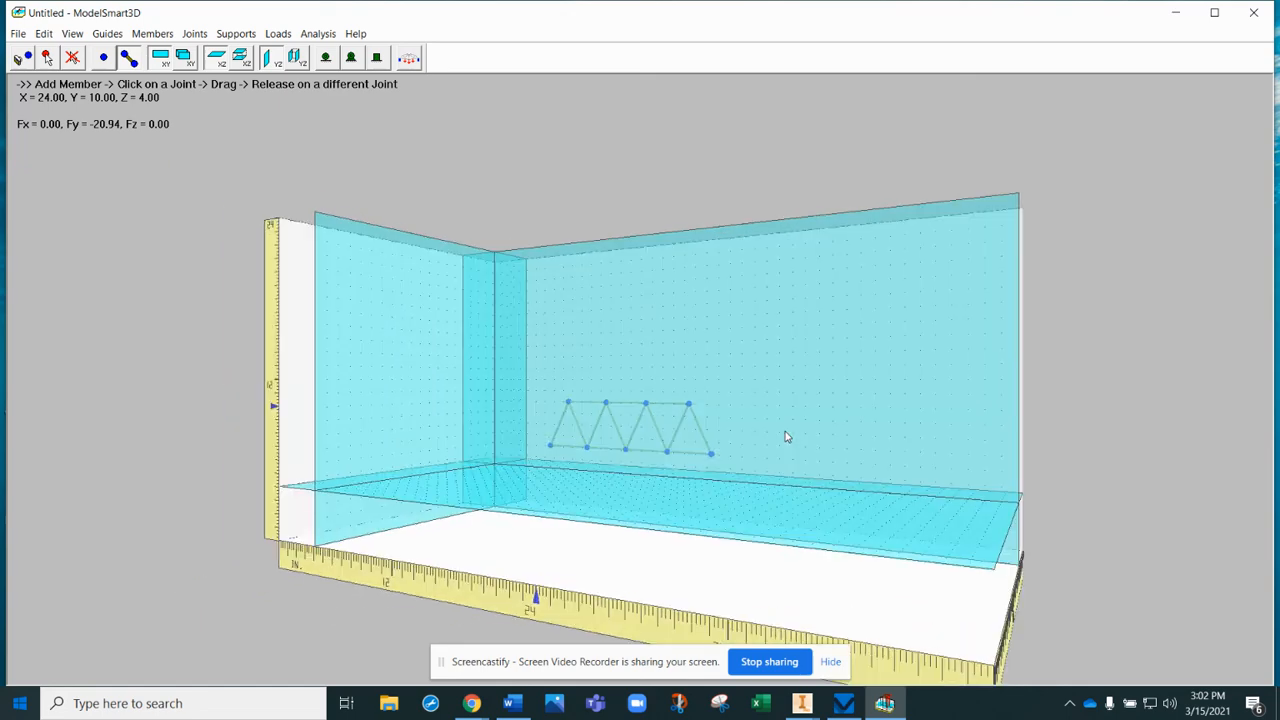
{"action": "key", "text": "Left"}
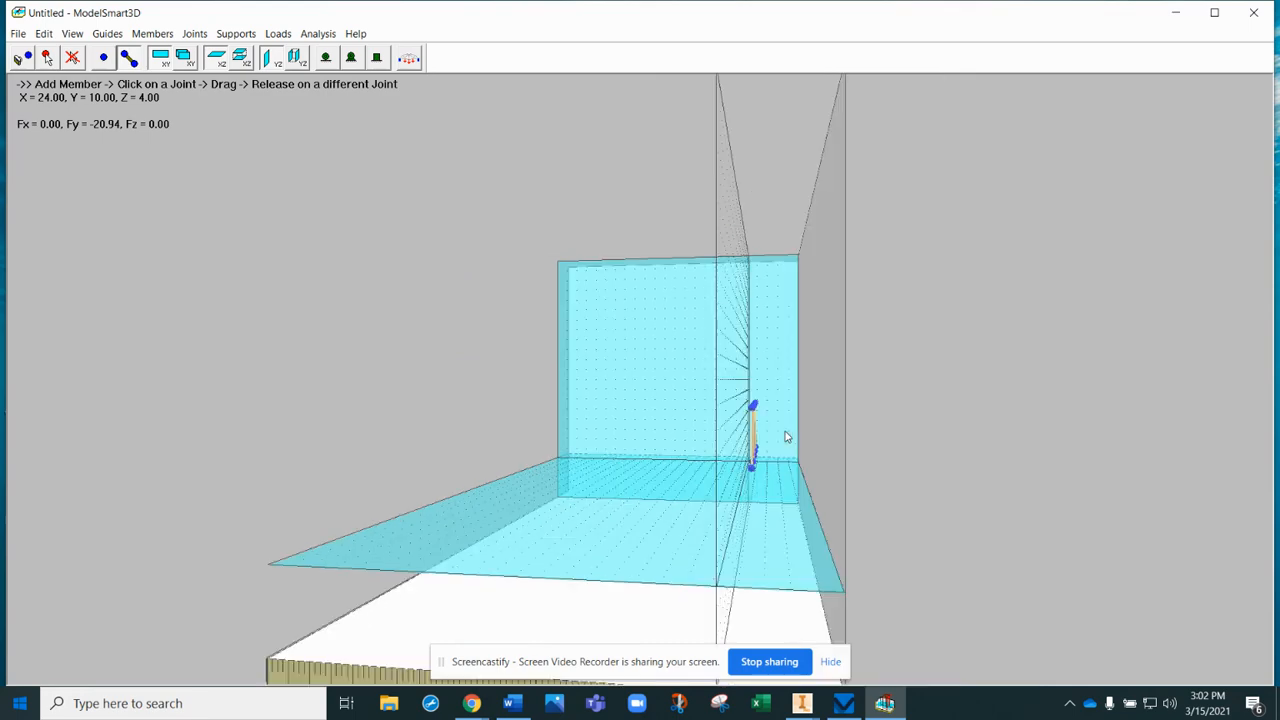
{"action": "key", "text": "Left"}
{"action": "key", "text": "Left"}
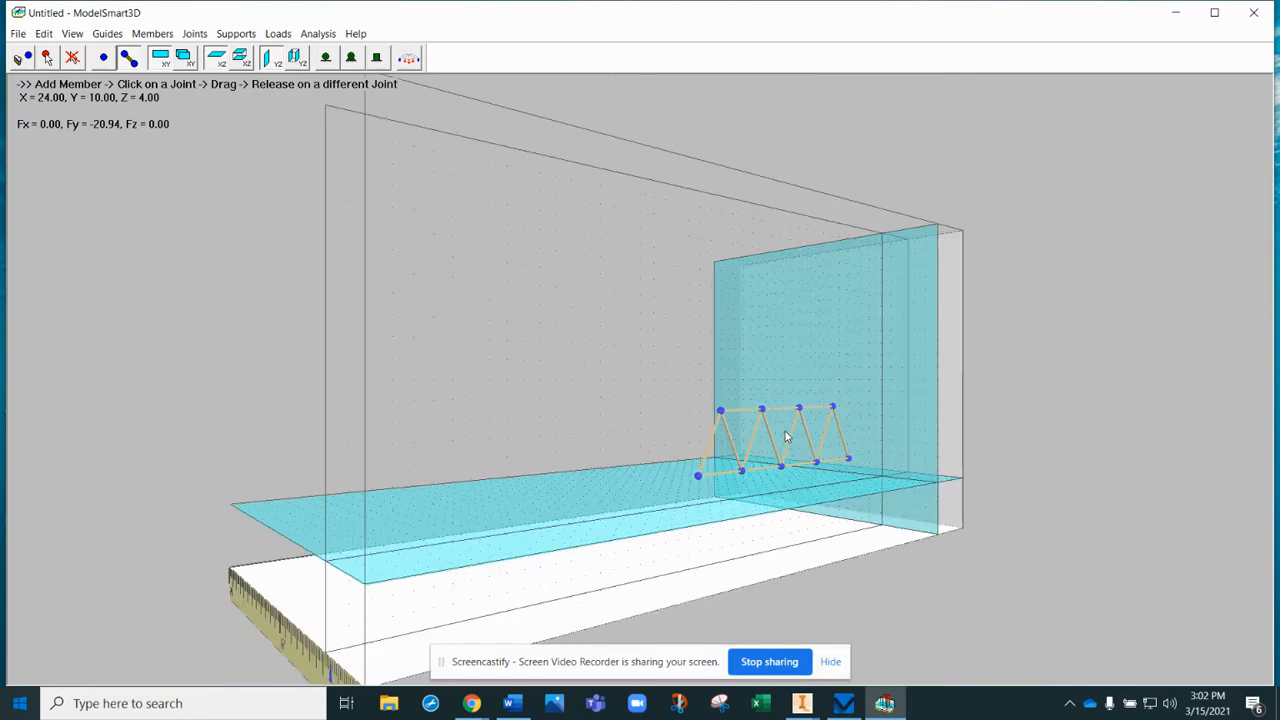
{"action": "key", "text": "Left"}
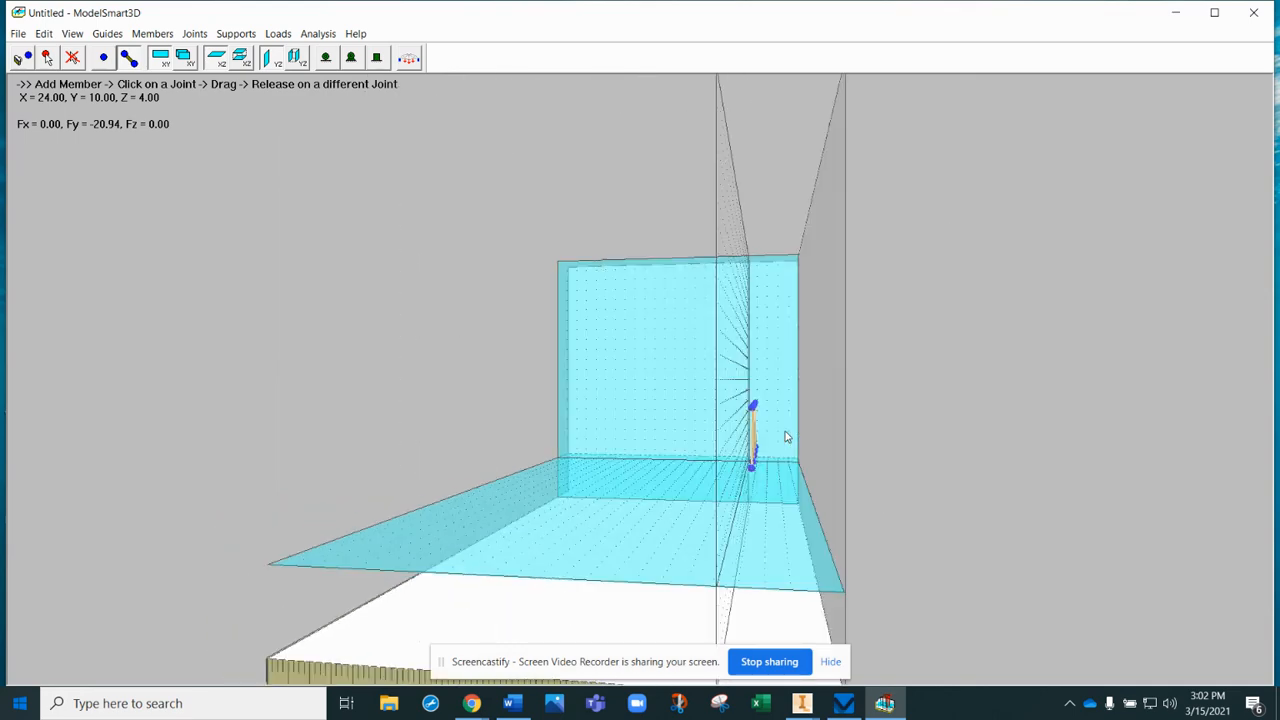
{"action": "key", "text": "Left"}
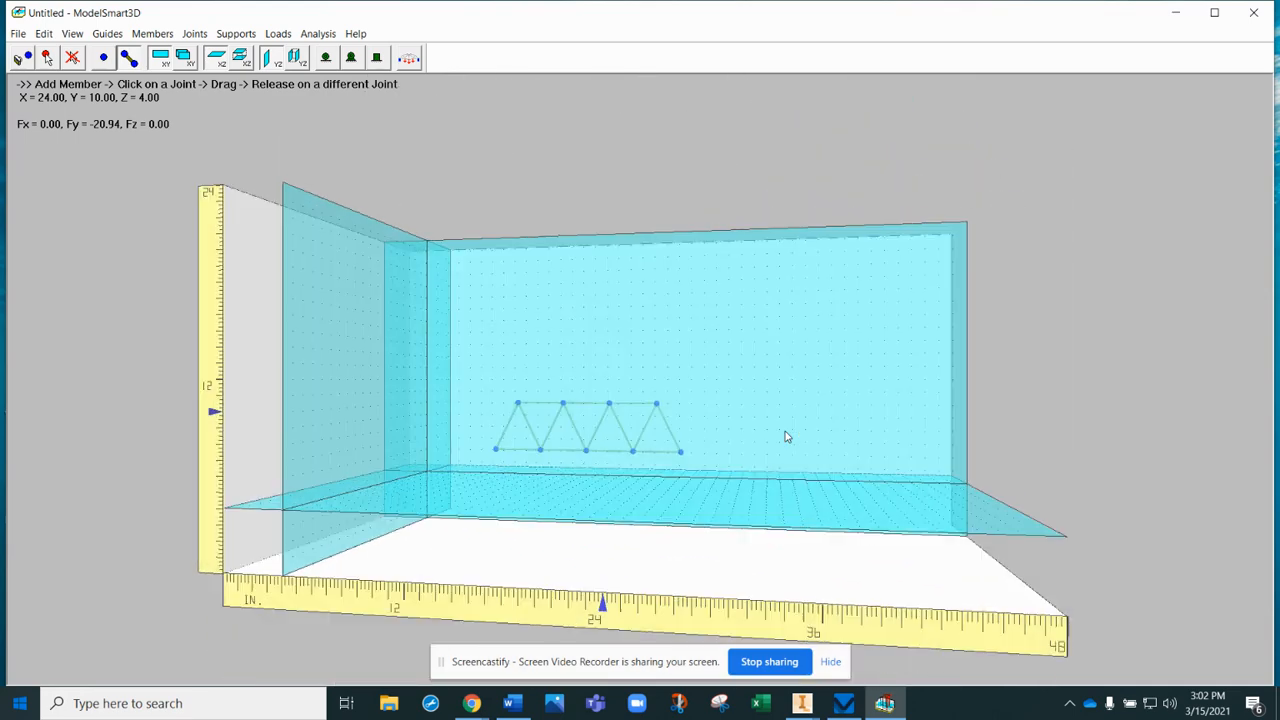
{"action": "key", "text": "Left"}
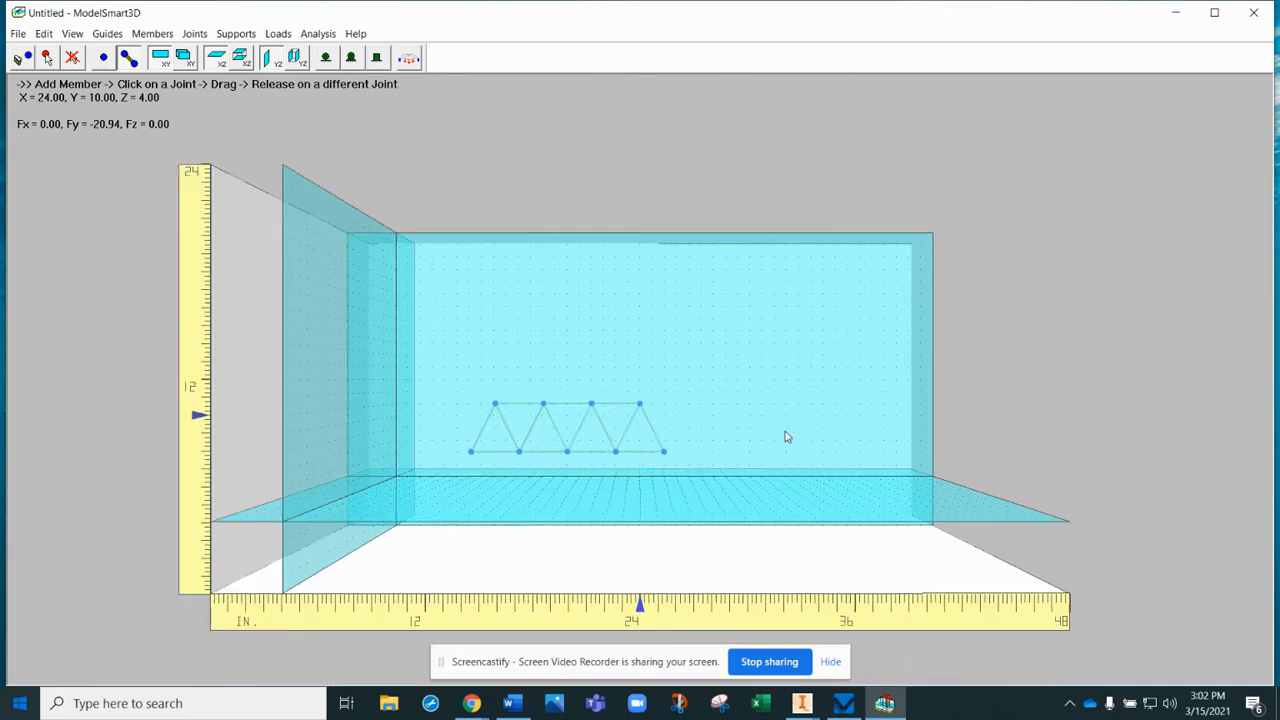
{"action": "key", "text": "Right"}
{"action": "key", "text": "Right"}
{"action": "key", "text": "Left"}
{"action": "key", "text": "Left"}
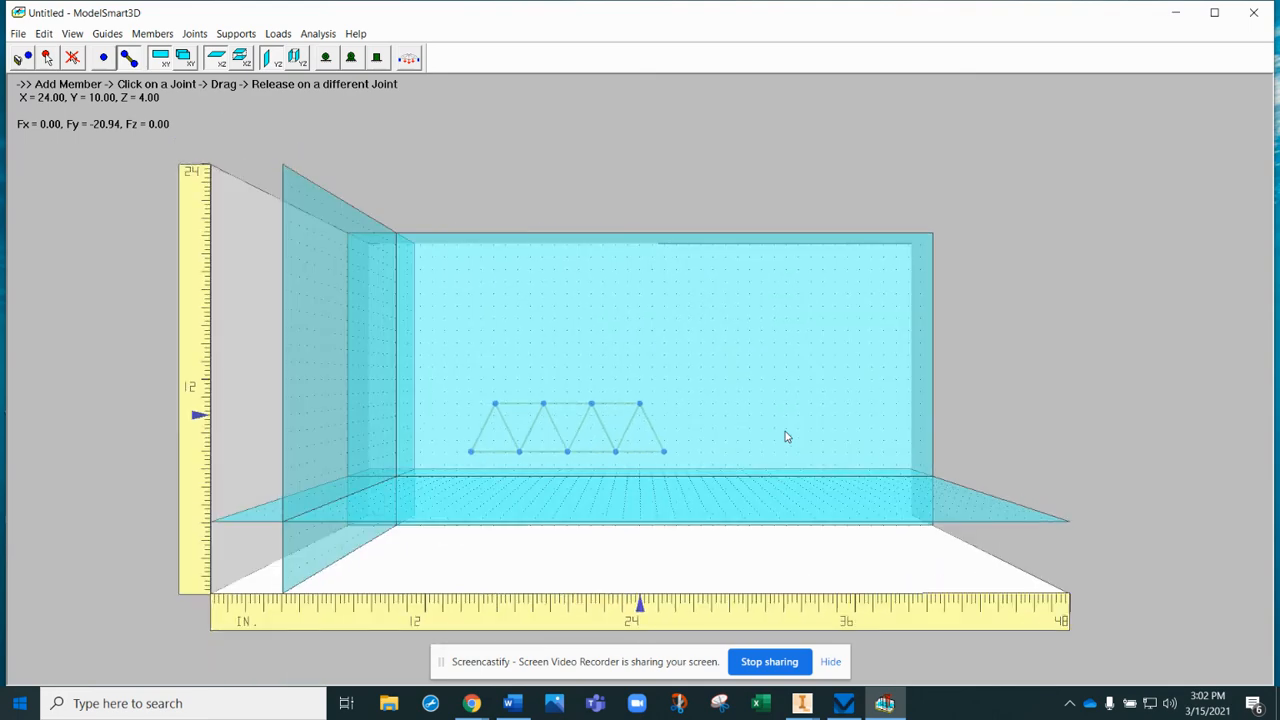